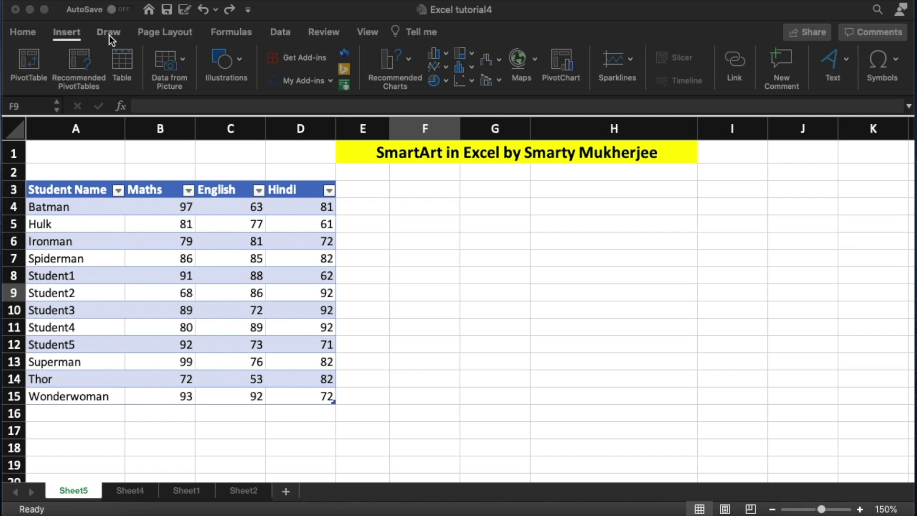
Examine the illustration types available for insertion, including shapes, icons, 3D models and SmartArt, and close the Stock Images pane
{"action": "left_click", "coordinate": [62, 36]}
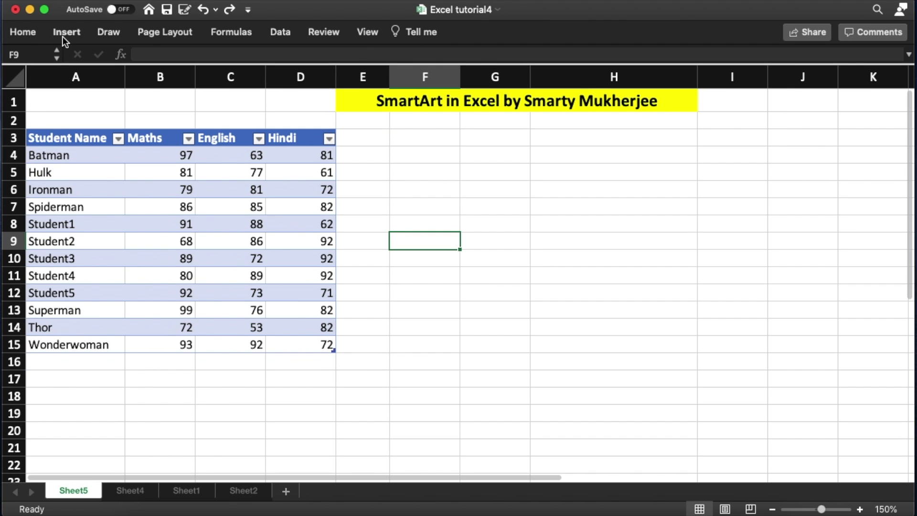
{"action": "left_click", "coordinate": [62, 36]}
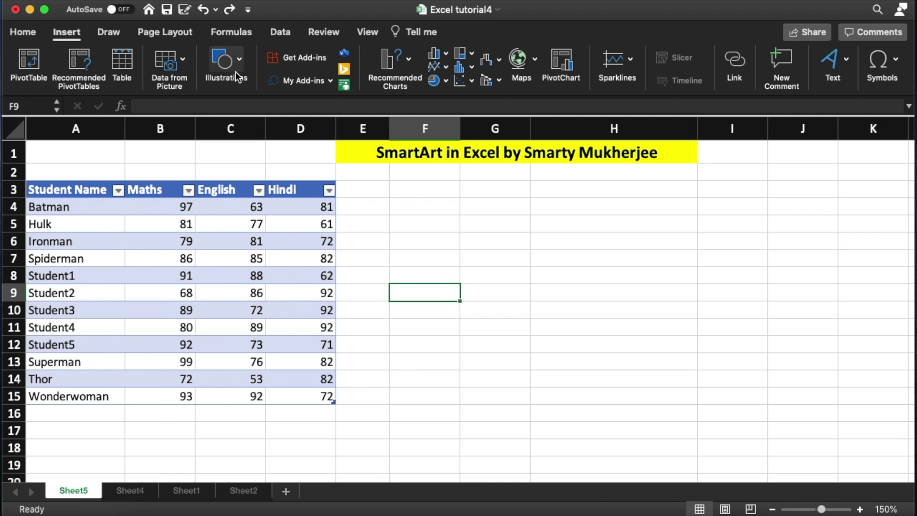
{"action": "left_click", "coordinate": [240, 59]}
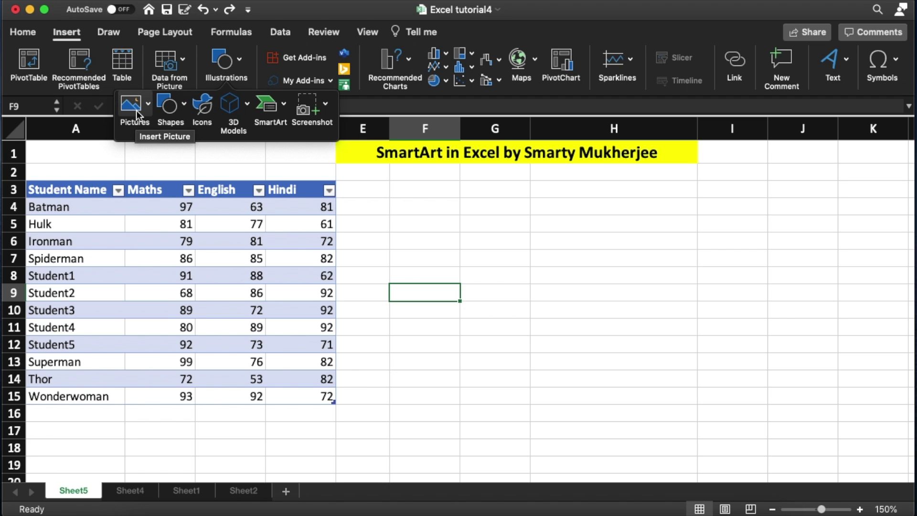
{"action": "left_click", "coordinate": [185, 106]}
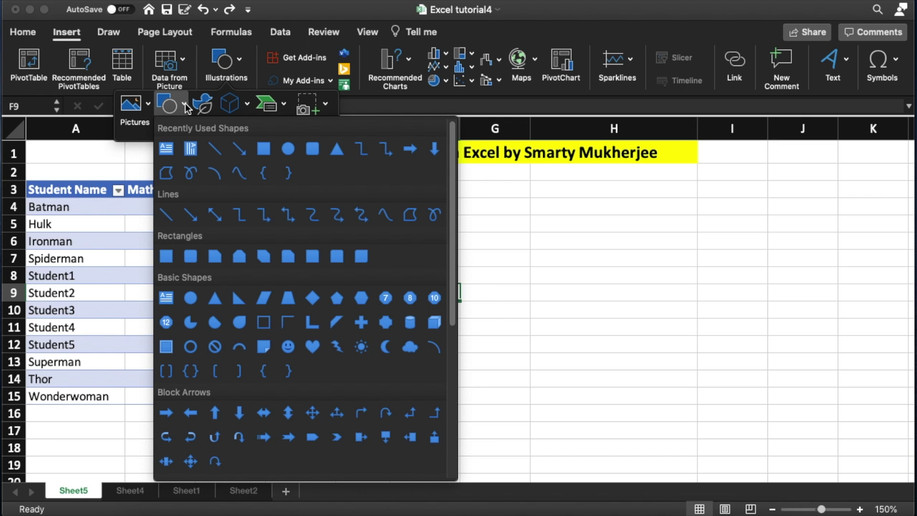
{"action": "left_click", "coordinate": [212, 105]}
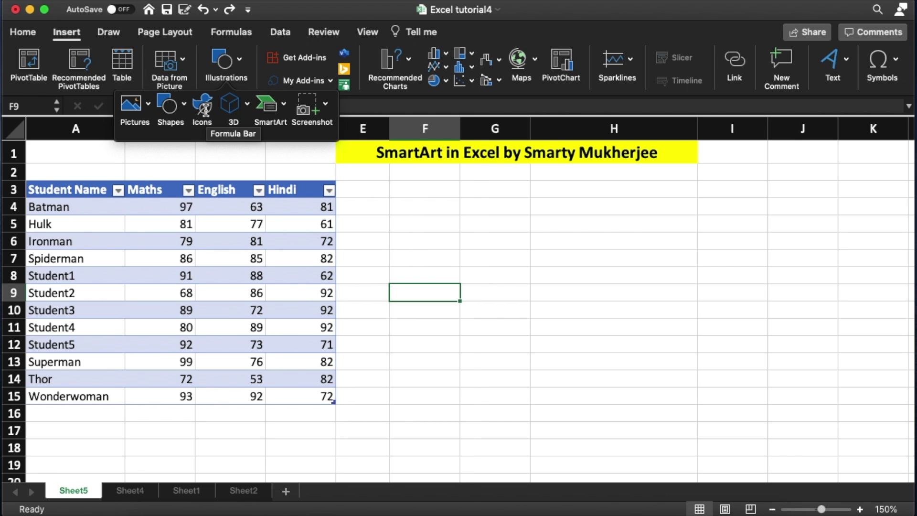
{"action": "left_click", "coordinate": [204, 109]}
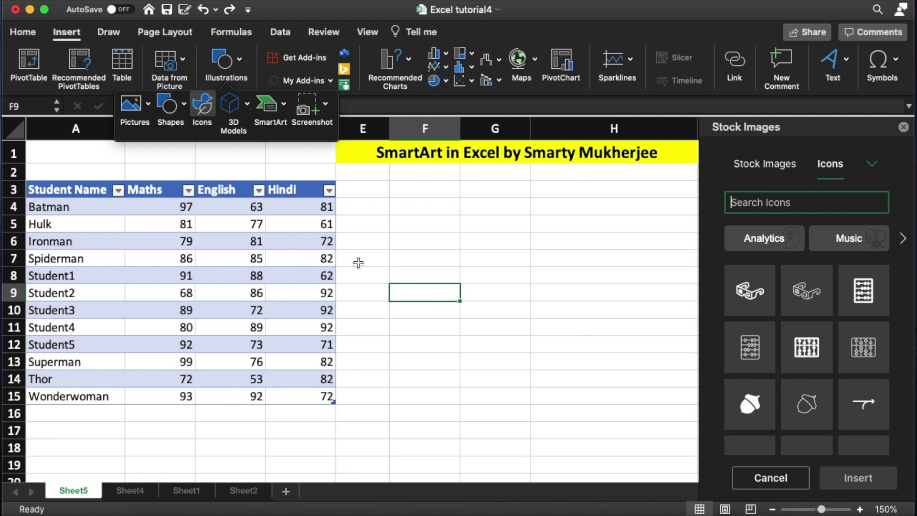
{"action": "left_click", "coordinate": [249, 106]}
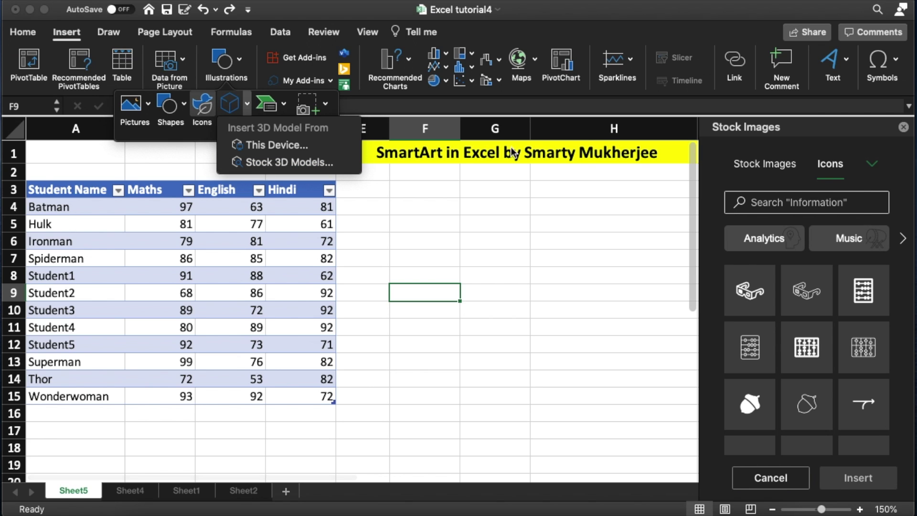
{"action": "left_click", "coordinate": [285, 109]}
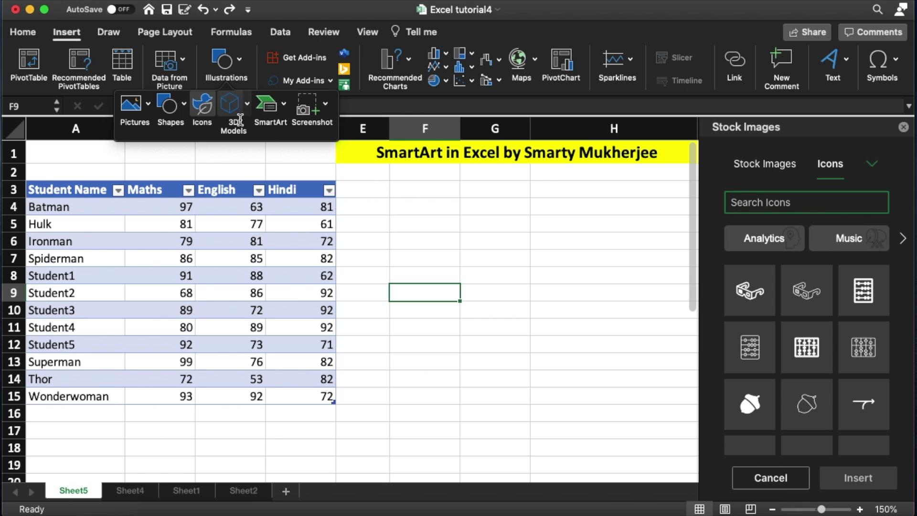
{"action": "left_click", "coordinate": [284, 107]}
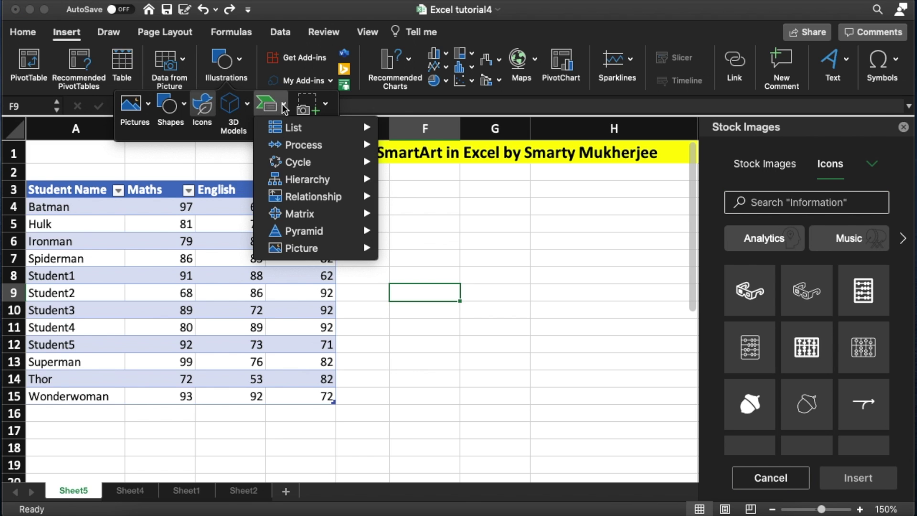
{"action": "left_click", "coordinate": [904, 128]}
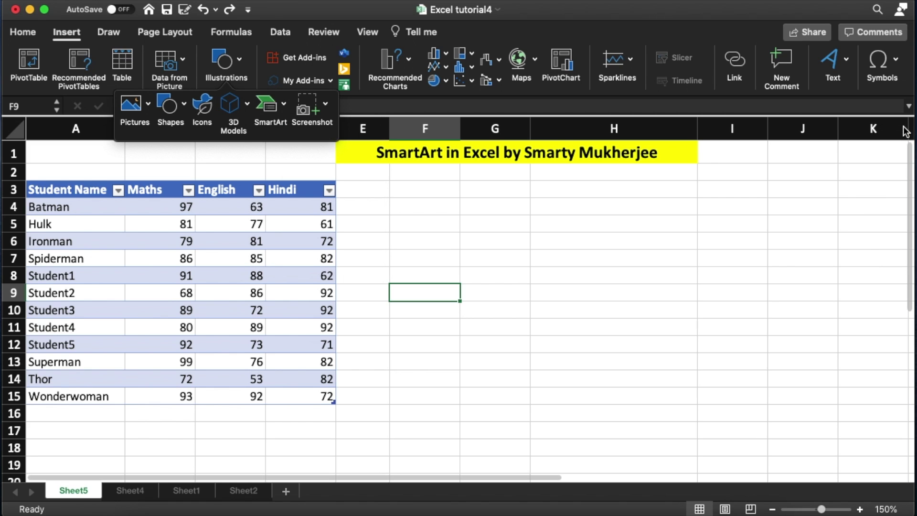
Insert the ascending-steps Process SmartArt graphic, shrink it slightly and place it beside the marks table, under the yellow title
{"action": "left_click", "coordinate": [285, 108]}
{"action": "mouse_move", "coordinate": [295, 134]}
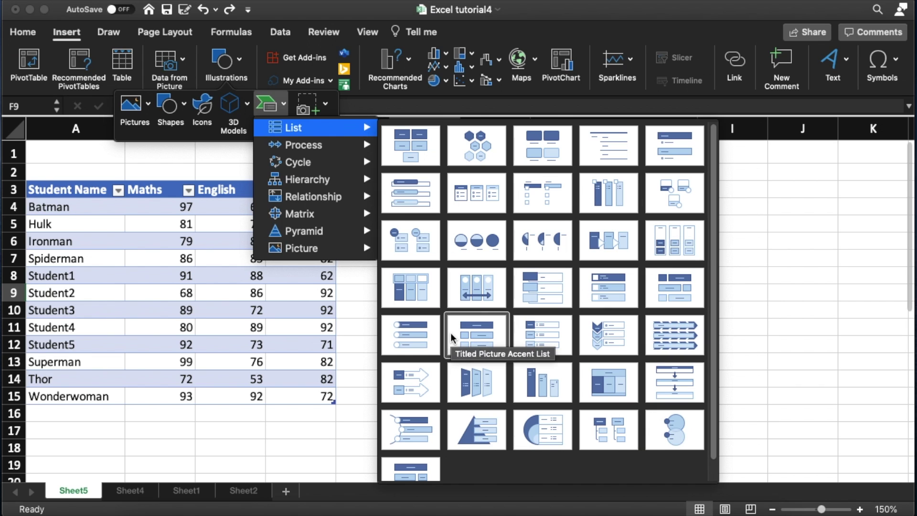
{"action": "mouse_move", "coordinate": [334, 145]}
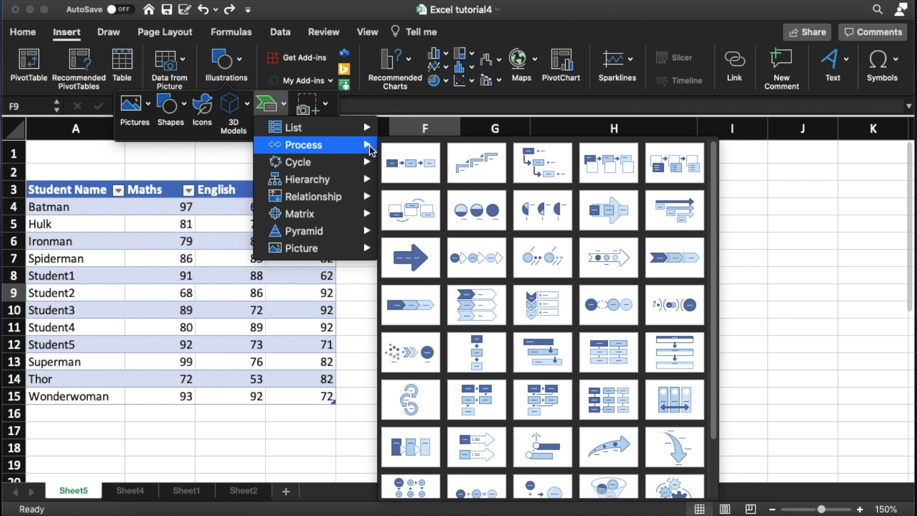
{"action": "left_click", "coordinate": [480, 167]}
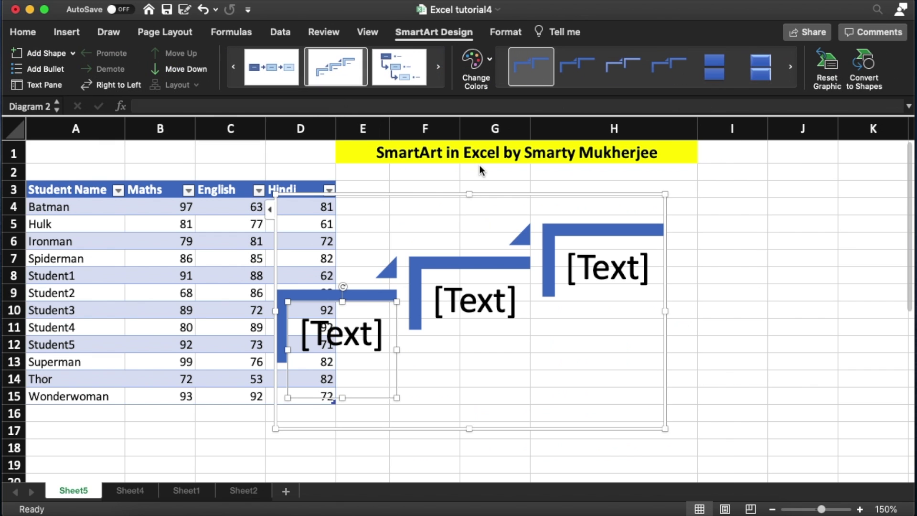
{"action": "left_click_drag", "start_coordinate": [276, 194], "coordinate": [328, 230]}
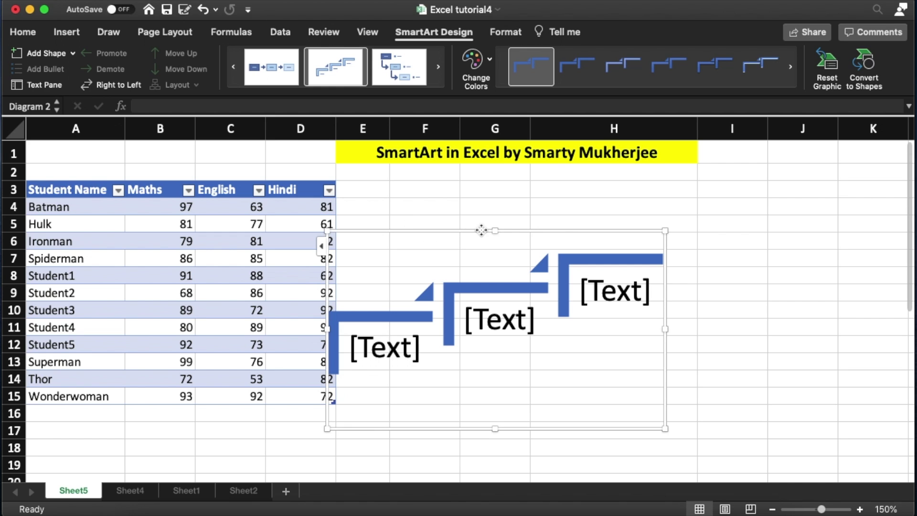
{"action": "left_click_drag", "start_coordinate": [472, 236], "coordinate": [550, 195]}
Label the three steps of the SmartArt graphic 1, 2 and 3 in ascending order
{"action": "left_click", "coordinate": [482, 306]}
{"action": "type", "text": "1"}
{"action": "left_click", "coordinate": [603, 280]}
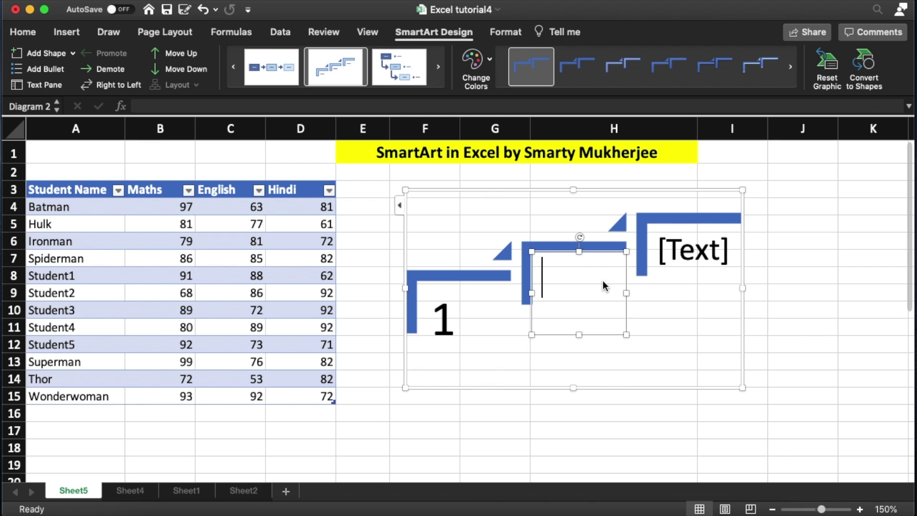
{"action": "type", "text": "2"}
{"action": "left_click", "coordinate": [715, 261]}
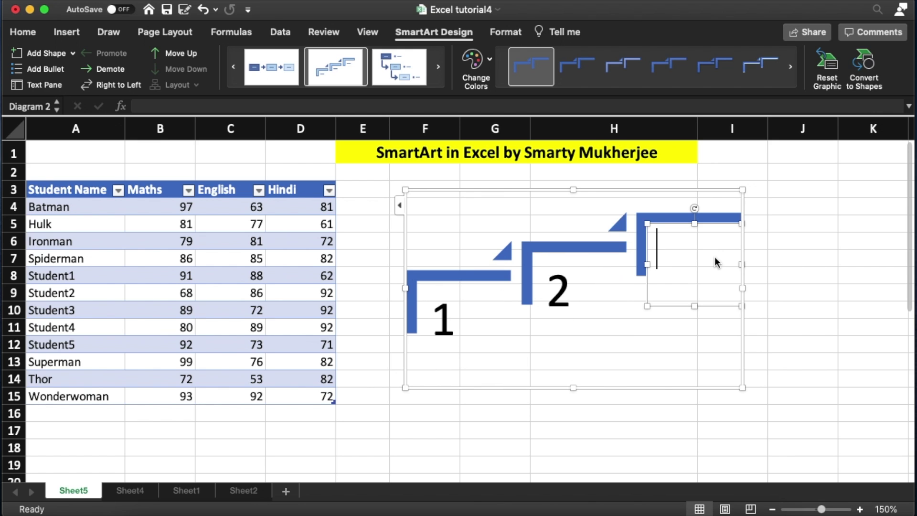
{"action": "type", "text": "3"}
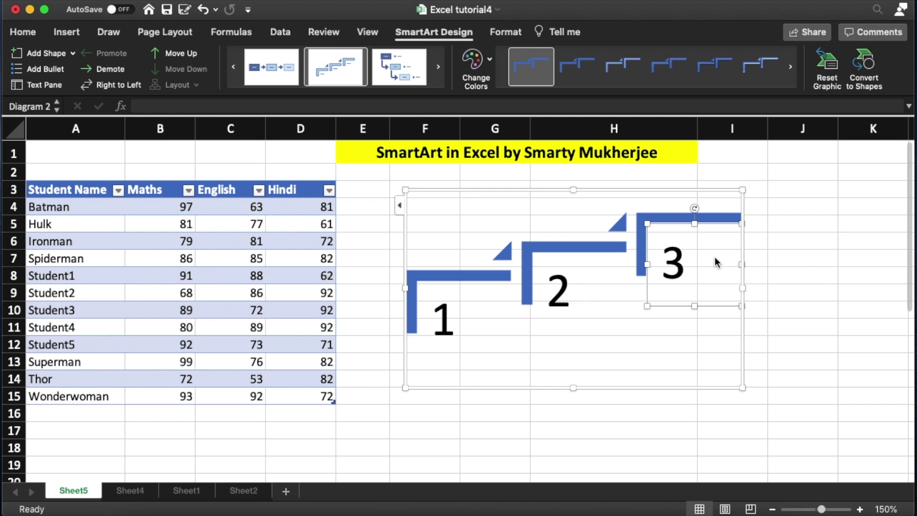
{"action": "left_click", "coordinate": [783, 275]}
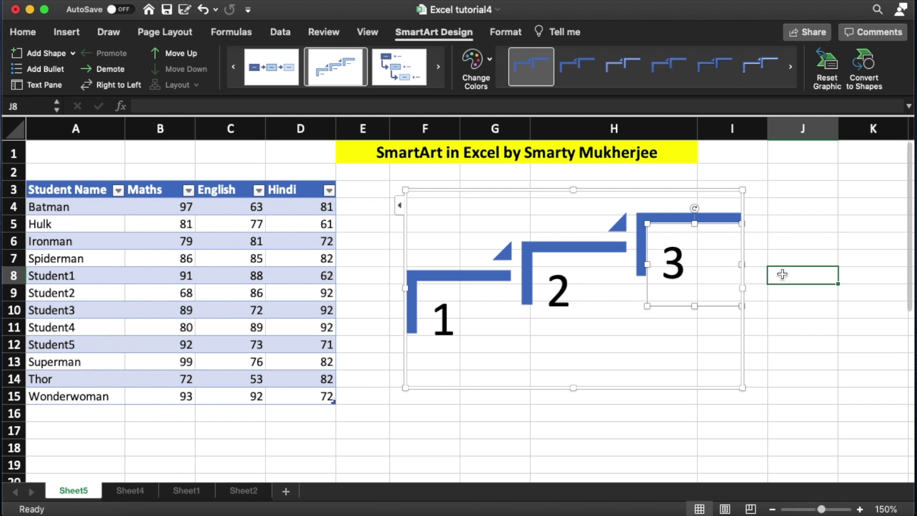
Shorten the SmartArt graphic to end at about row 12 and give it the flat-facing, glossy bevelled blue style
{"action": "left_click", "coordinate": [579, 282]}
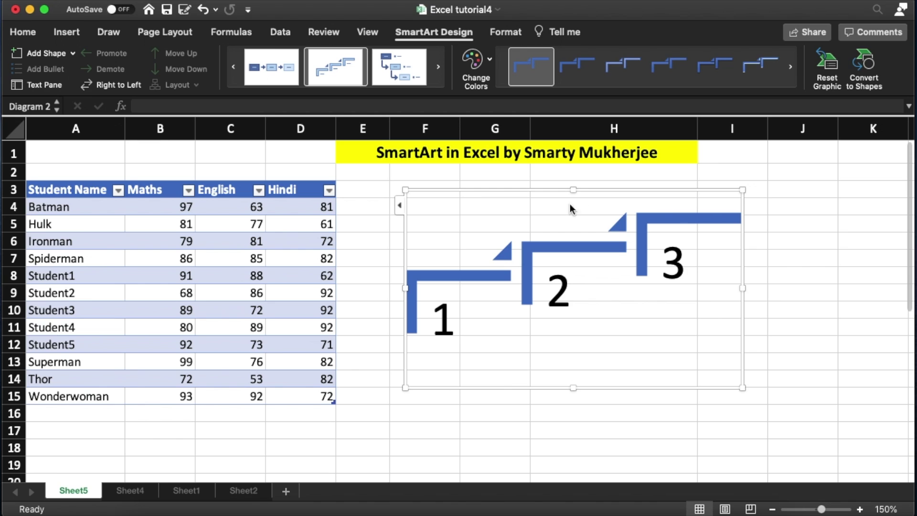
{"action": "left_click", "coordinate": [791, 70]}
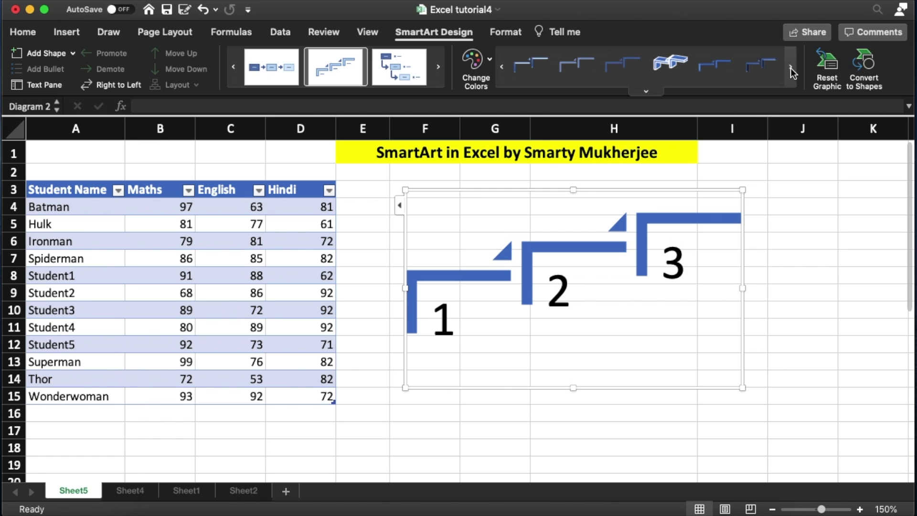
{"action": "left_click", "coordinate": [761, 66]}
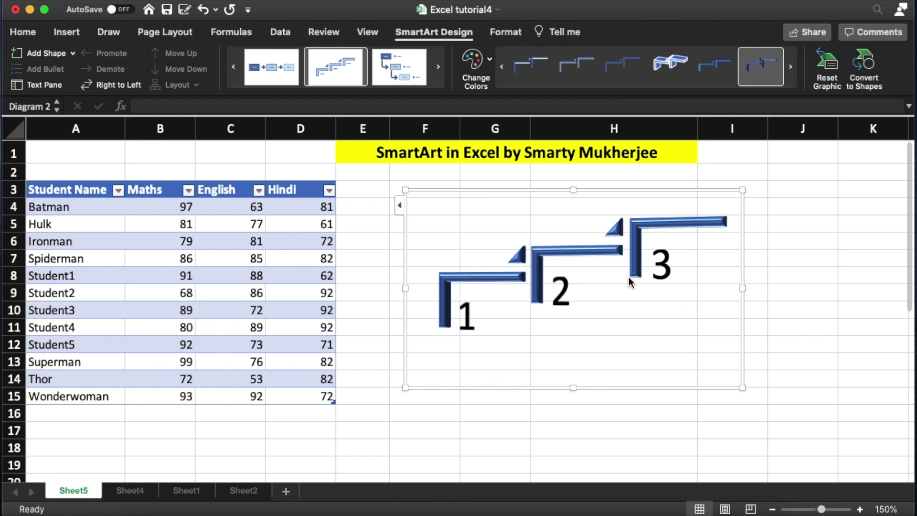
{"action": "left_click_drag", "start_coordinate": [574, 388], "coordinate": [574, 340]}
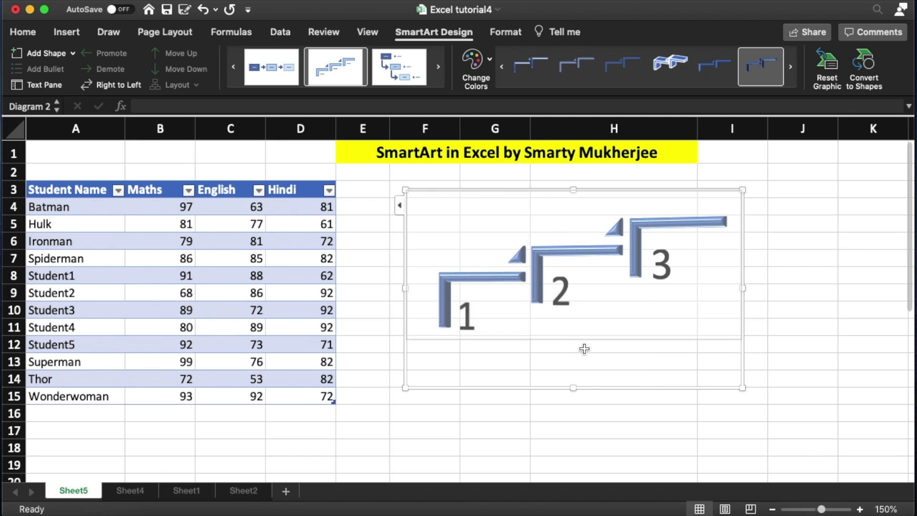
{"action": "left_click", "coordinate": [709, 71]}
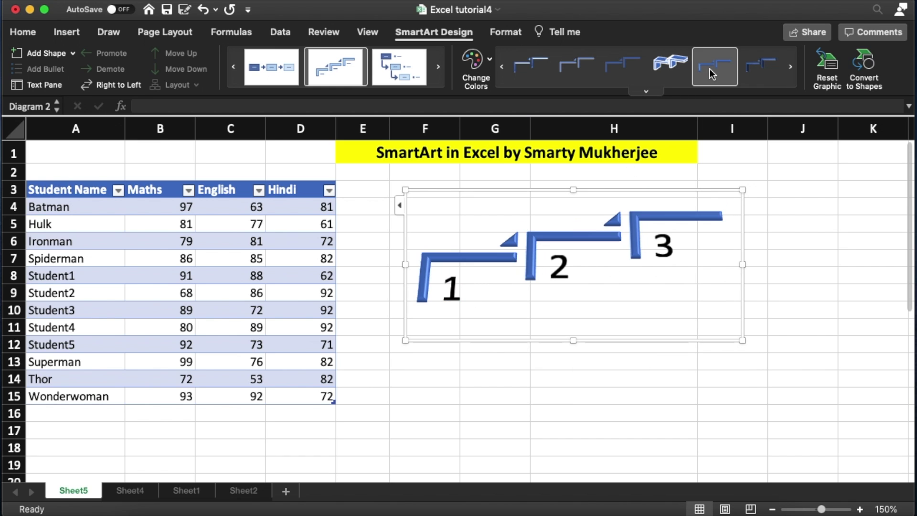
{"action": "left_click", "coordinate": [608, 66]}
{"action": "left_click", "coordinate": [522, 67]}
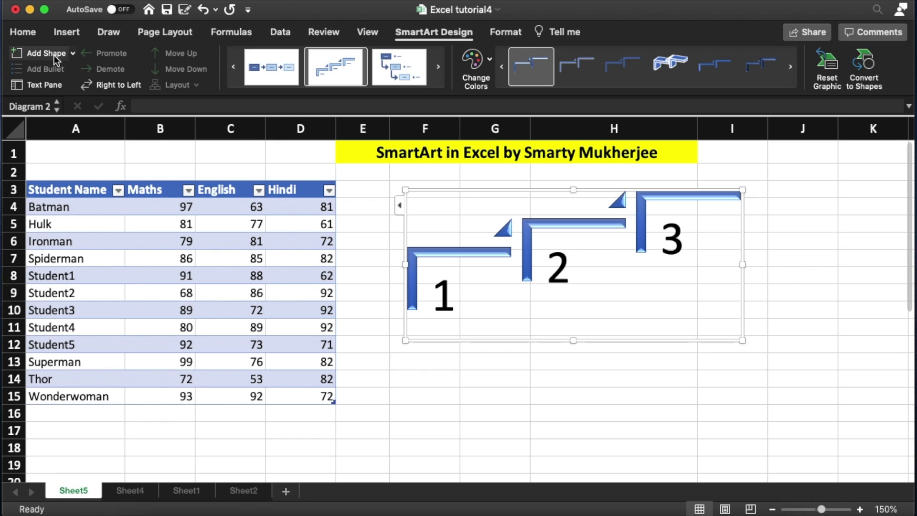
Examine the Add Shape options and the SmartArt layouts in the Process, Cycle, Hierarchy, Relationship, Matrix, Pyramid and Picture categories
{"action": "left_click", "coordinate": [73, 53]}
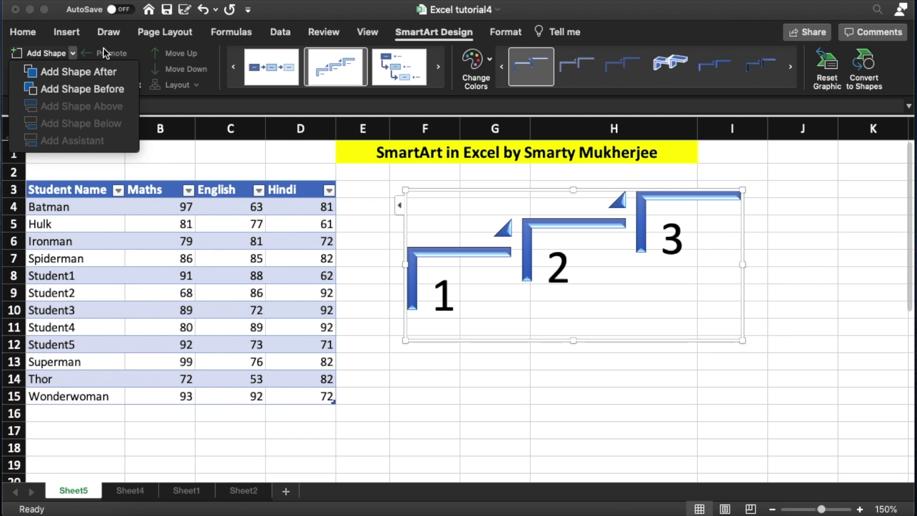
{"action": "left_click", "coordinate": [312, 12]}
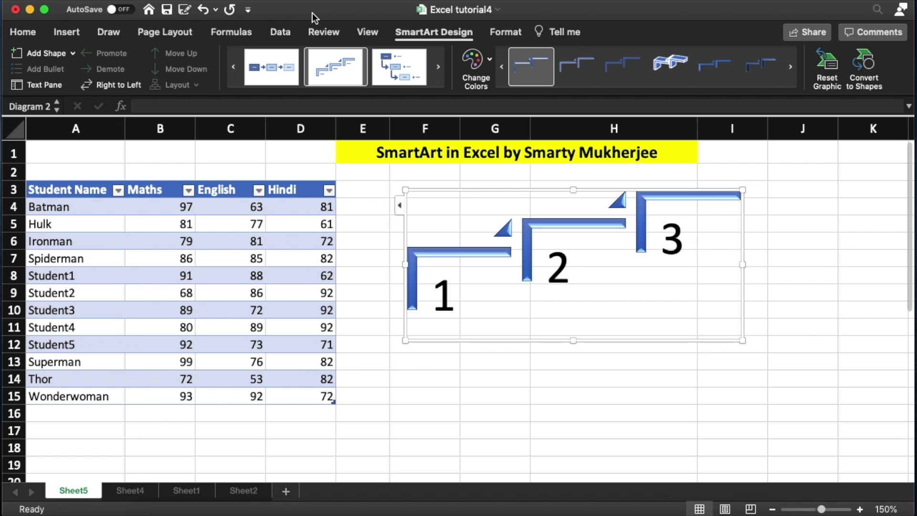
{"action": "left_click", "coordinate": [72, 32]}
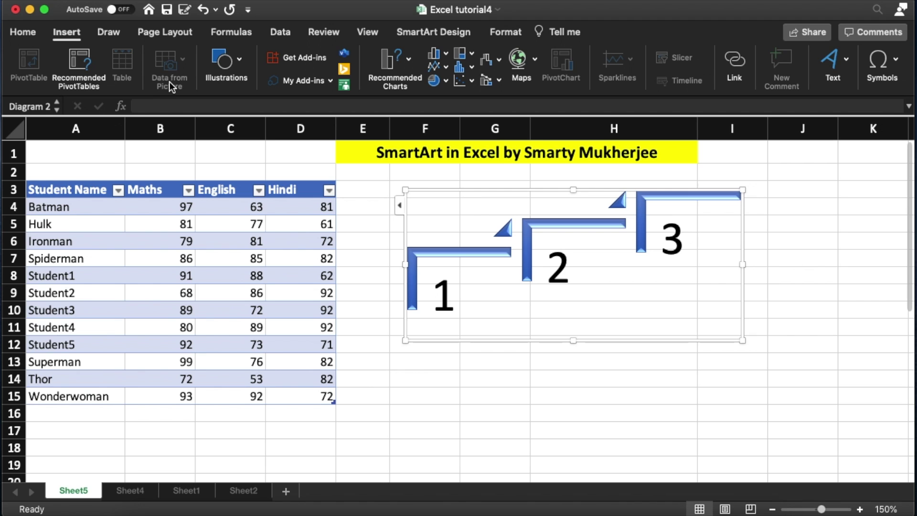
{"action": "left_click", "coordinate": [242, 59]}
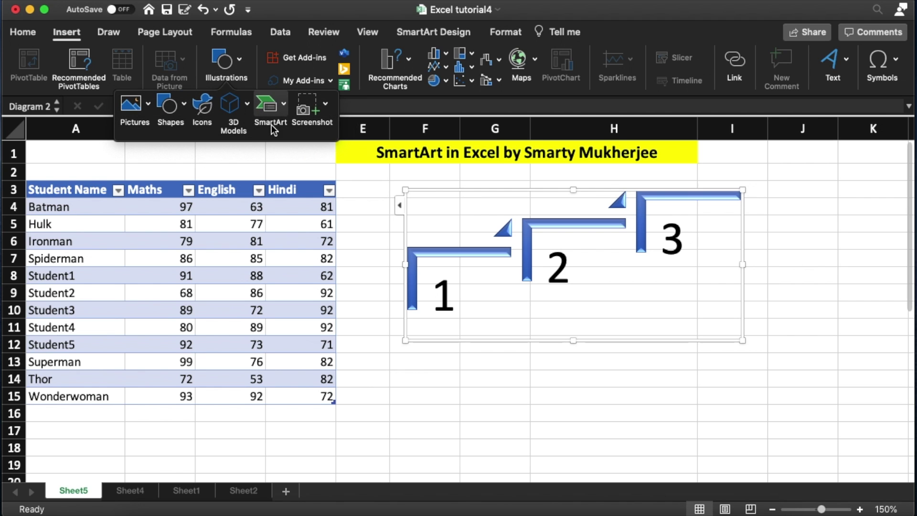
{"action": "left_click", "coordinate": [283, 107]}
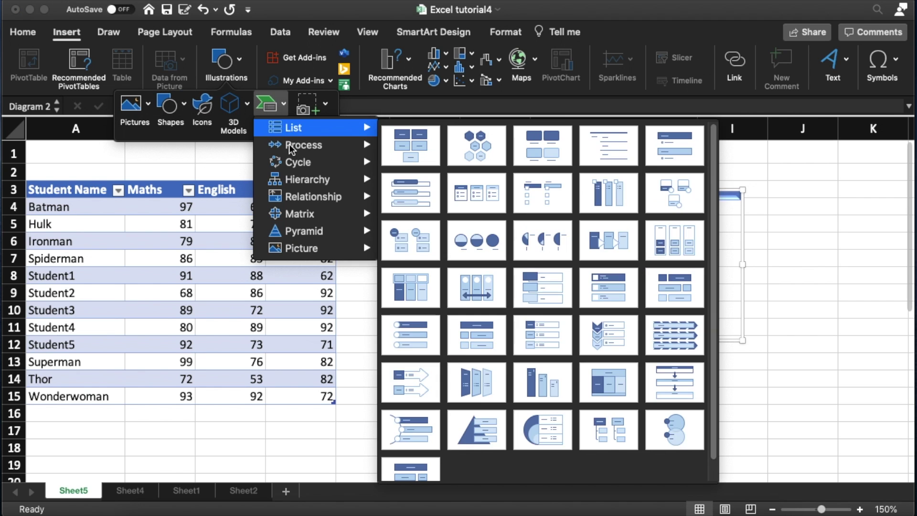
{"action": "mouse_move", "coordinate": [289, 152]}
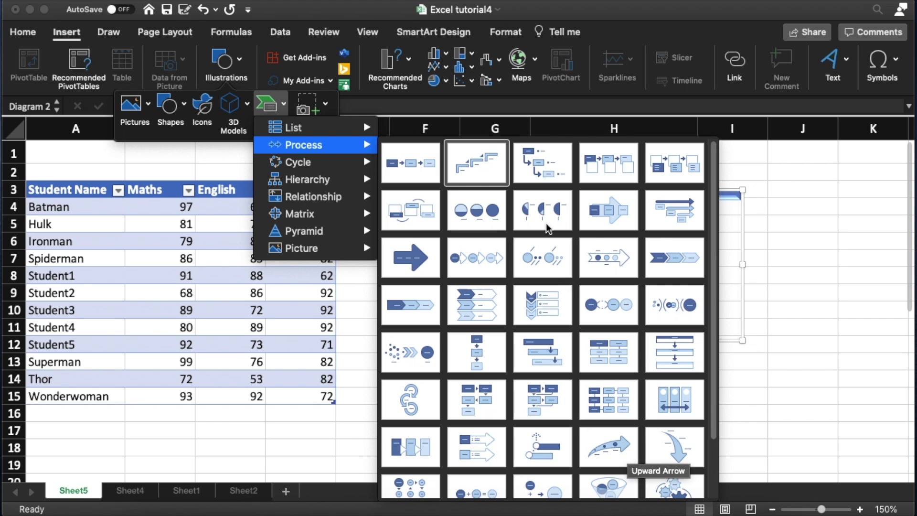
{"action": "mouse_move", "coordinate": [347, 164]}
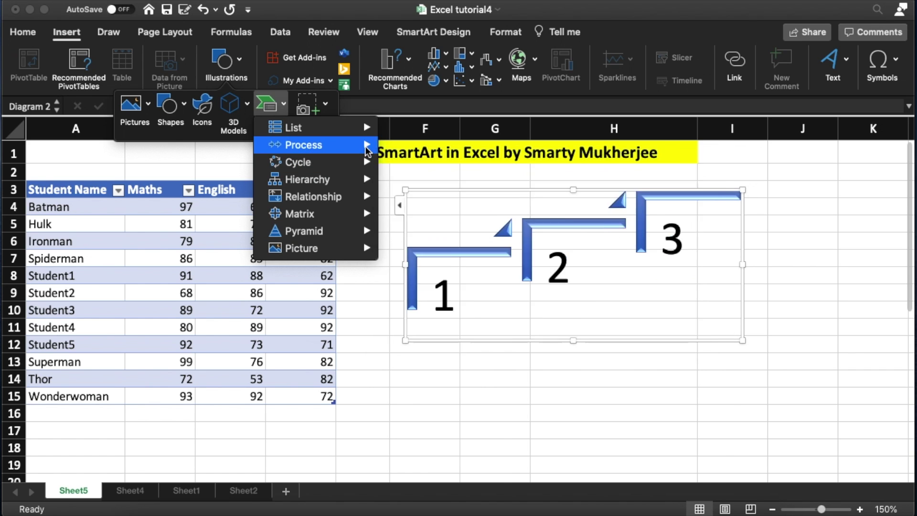
{"action": "mouse_move", "coordinate": [356, 185]}
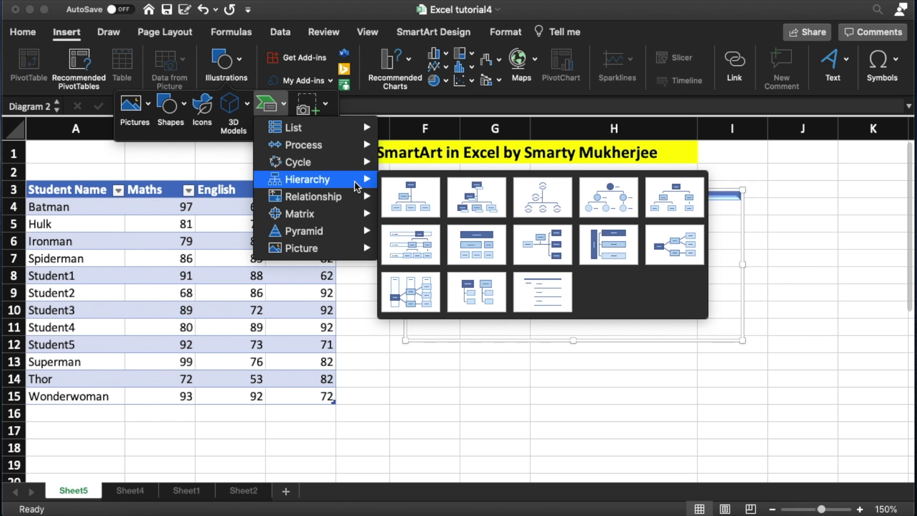
{"action": "mouse_move", "coordinate": [337, 203]}
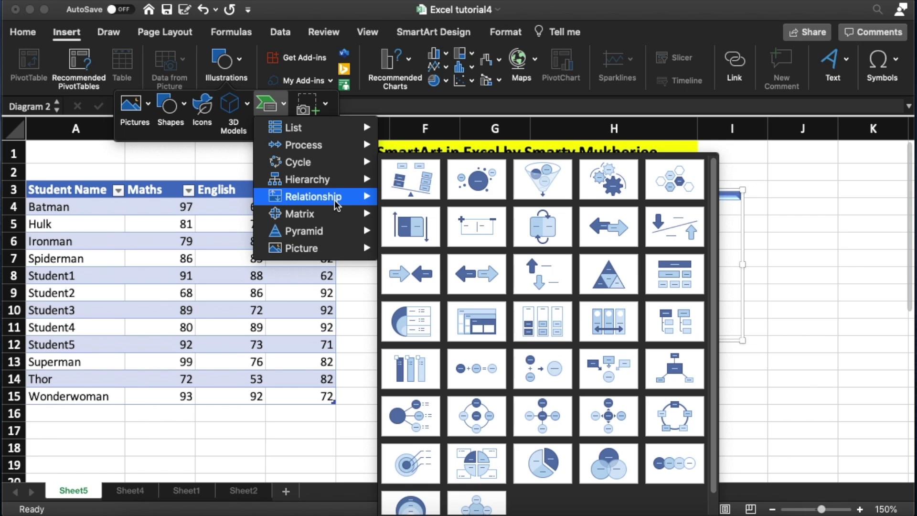
{"action": "mouse_move", "coordinate": [348, 223]}
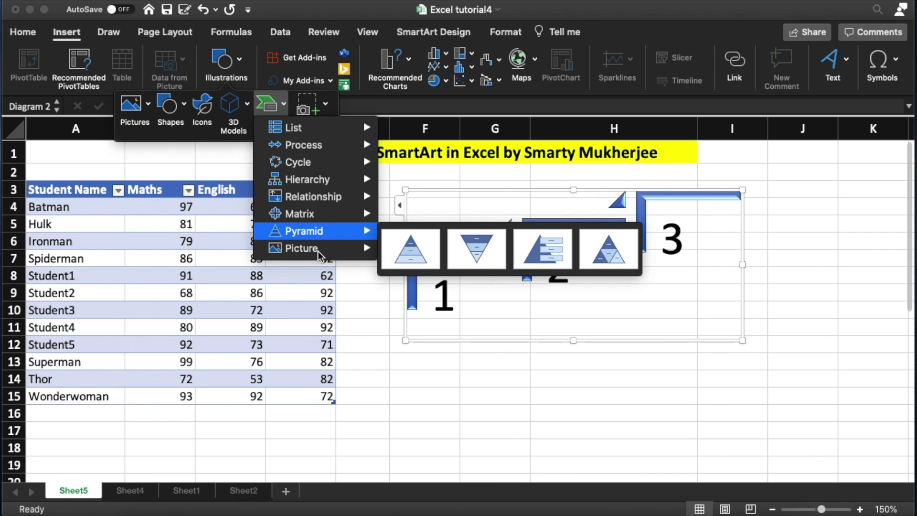
{"action": "mouse_move", "coordinate": [319, 253]}
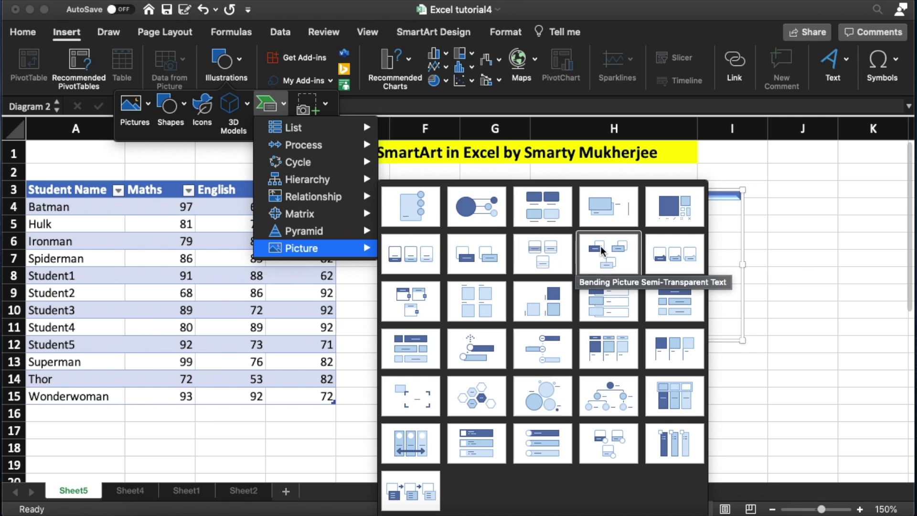
Change the SmartArt graphic to the Picture layout with semi-transparent text over the pictures and insert IMG_2357.jpeg from the Desktop into block 1
{"action": "left_click", "coordinate": [545, 253]}
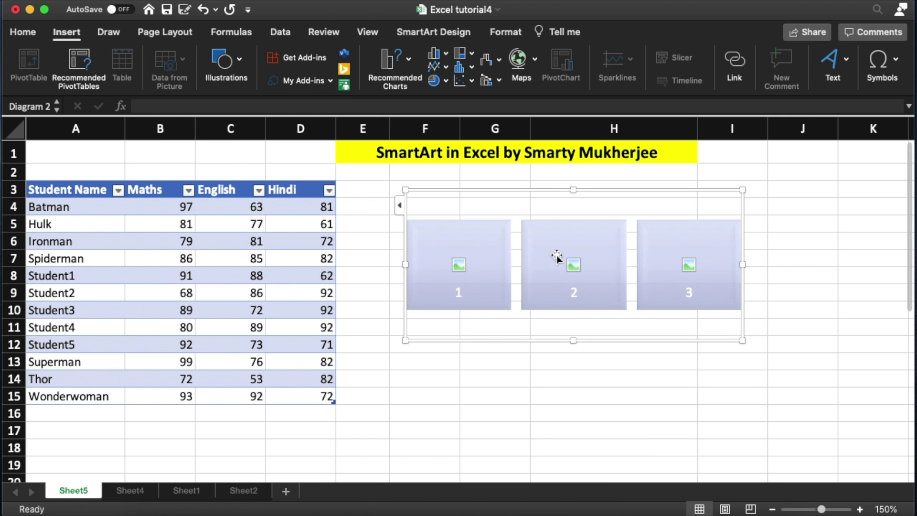
{"action": "left_click", "coordinate": [459, 265]}
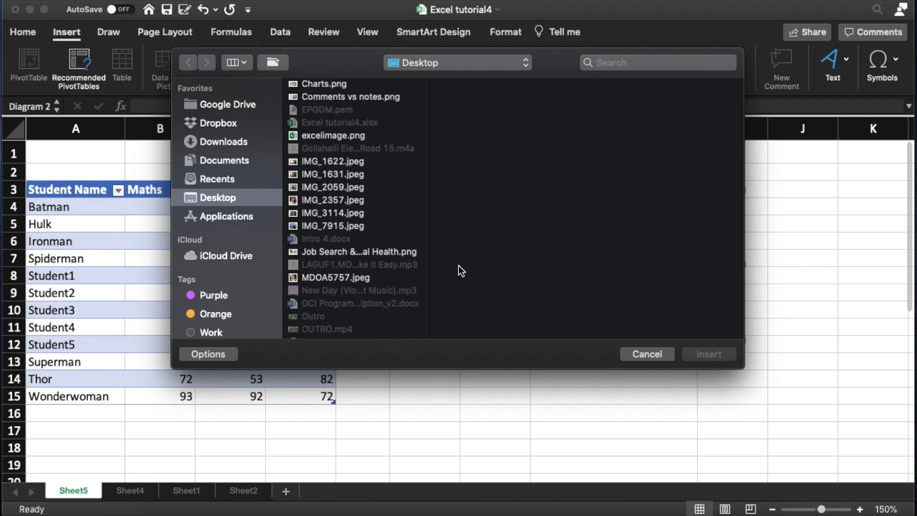
{"action": "left_click", "coordinate": [333, 200]}
{"action": "left_click", "coordinate": [712, 355]}
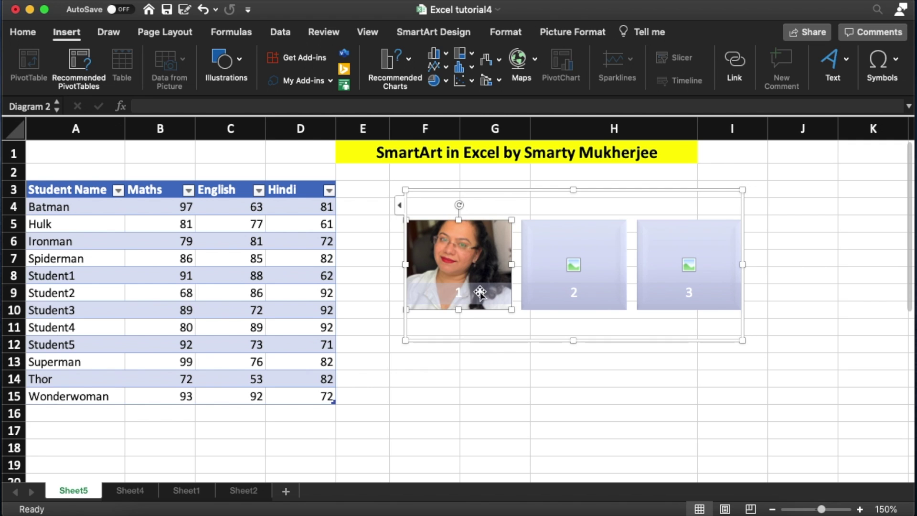
{"action": "left_click", "coordinate": [473, 412]}
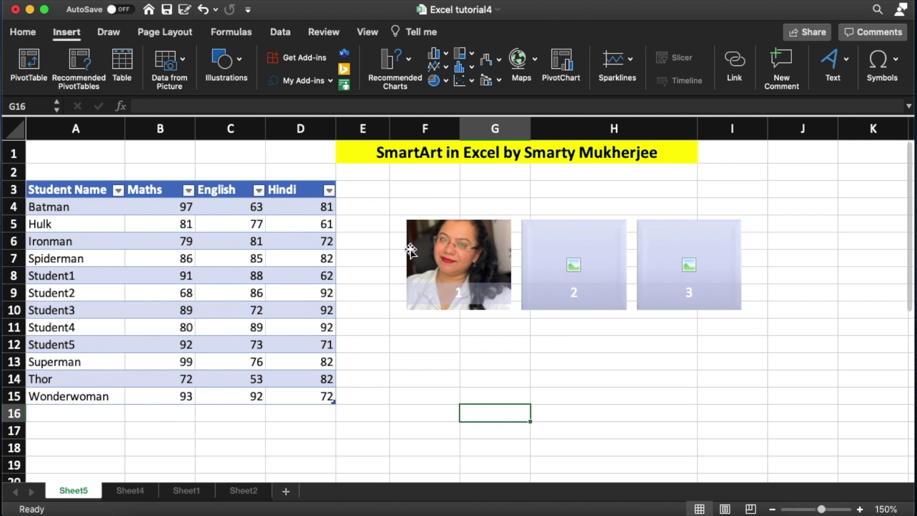
Delete the whole SmartArt graphic from the worksheet
{"action": "left_click", "coordinate": [600, 277]}
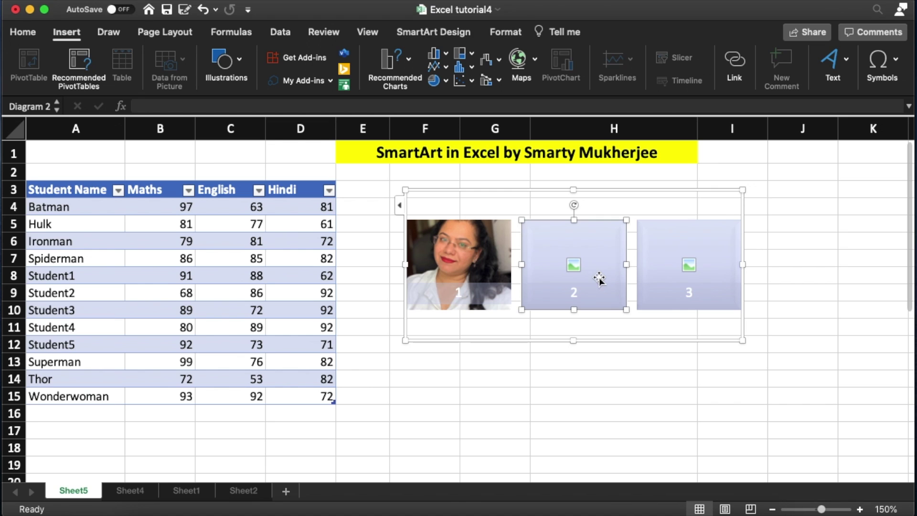
{"action": "left_click", "coordinate": [564, 192]}
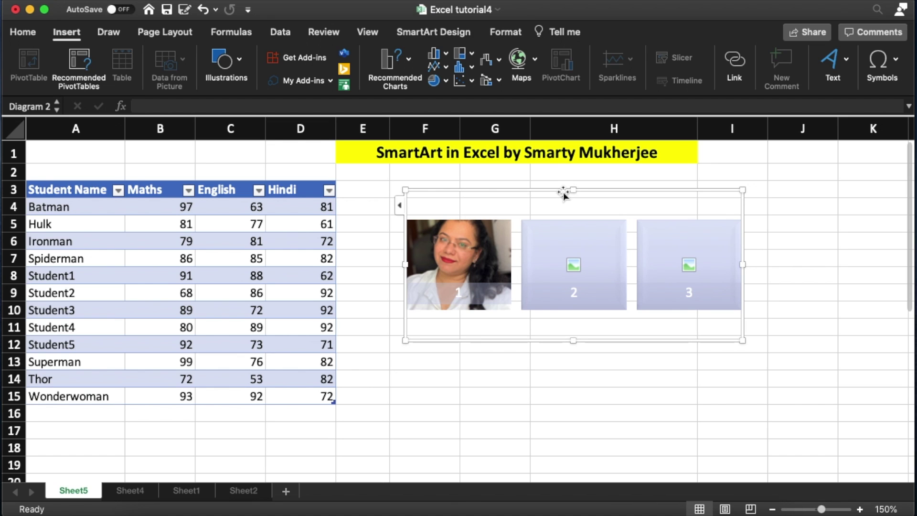
{"action": "key", "text": "Delete"}
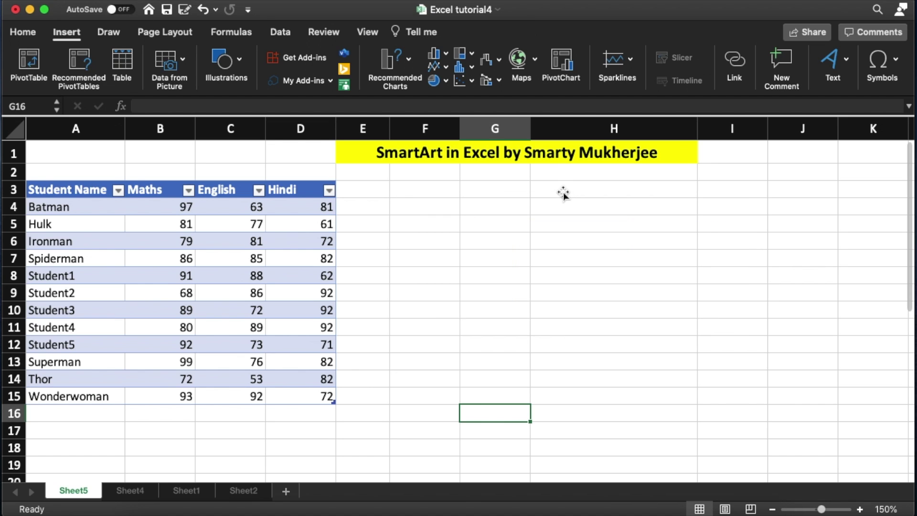